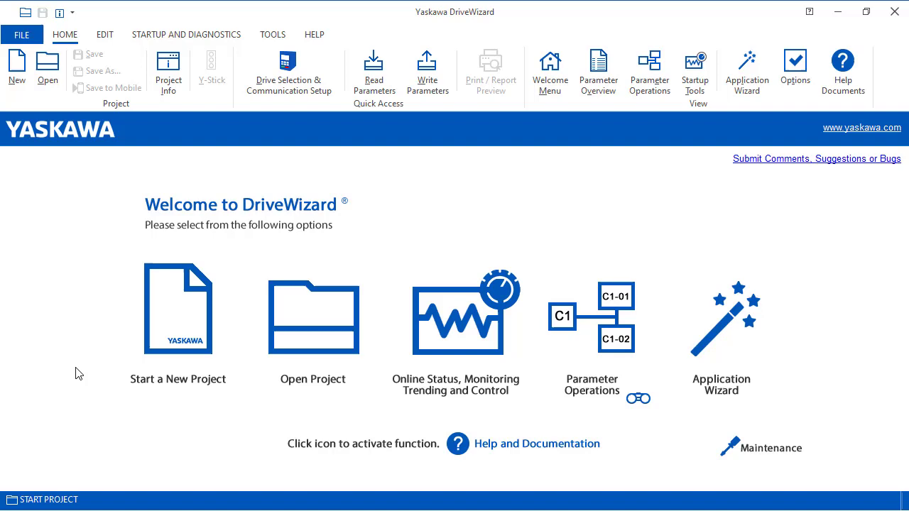
Create a new project 'dem' without connecting a drive, and close the project file browser.
left_click(172, 353)
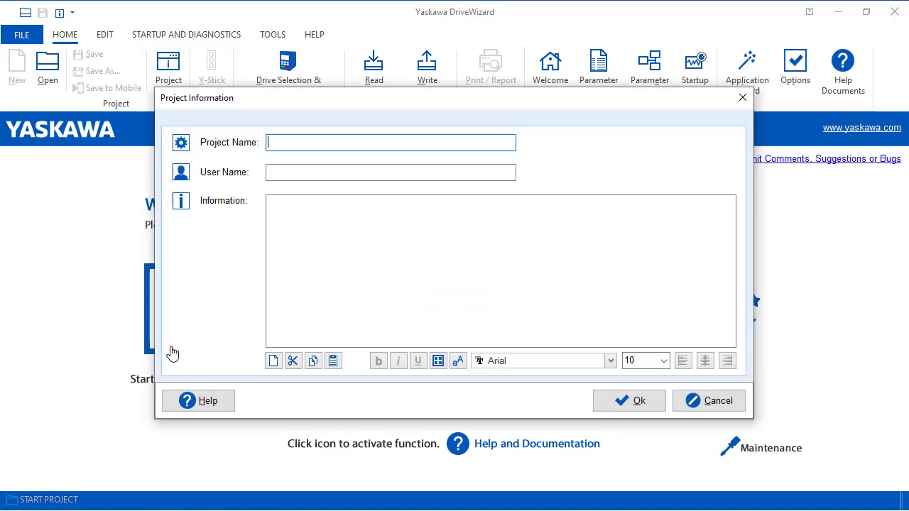
type("demo")
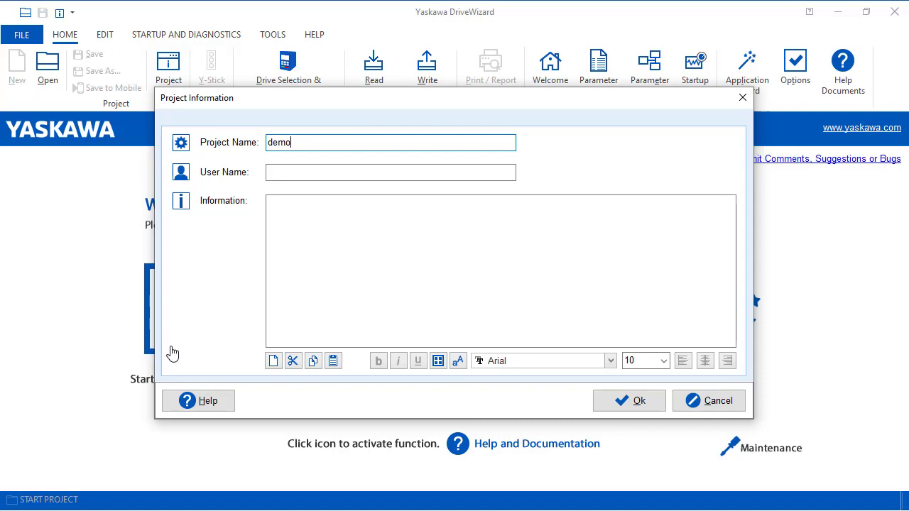
left_click(622, 410)
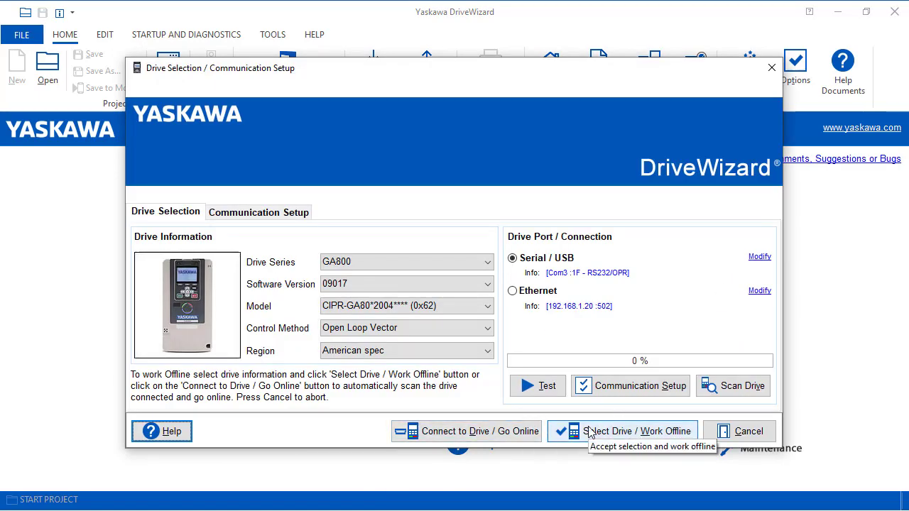
left_click(744, 439)
left_click(338, 349)
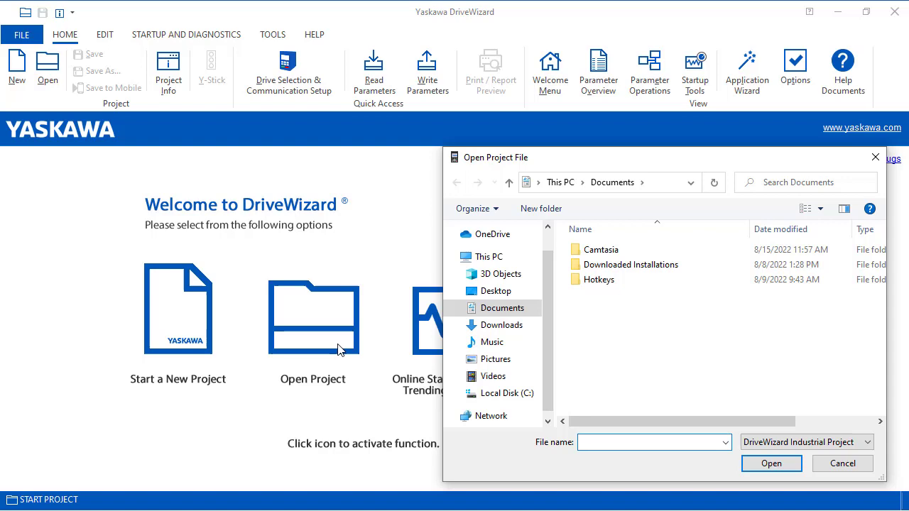
left_click(829, 466)
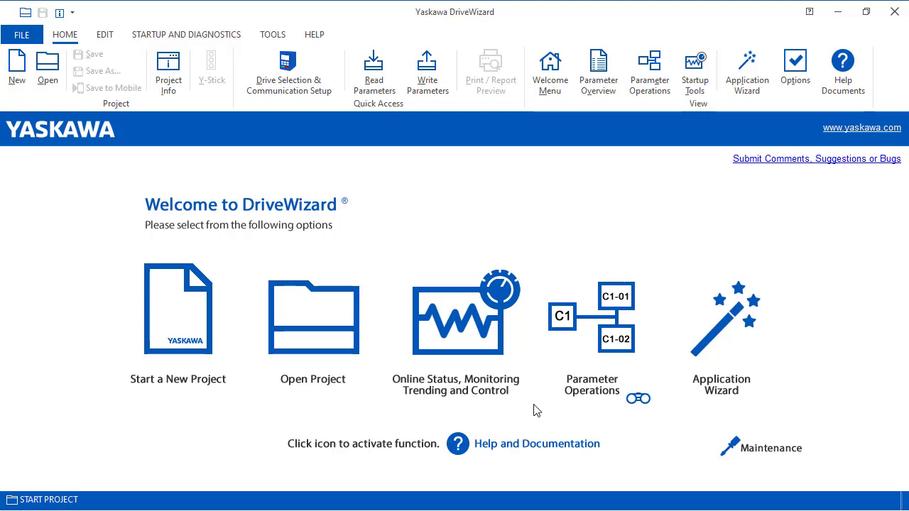
Record a brief trend in the Trend Recorder, then stop the recording.
left_click(451, 329)
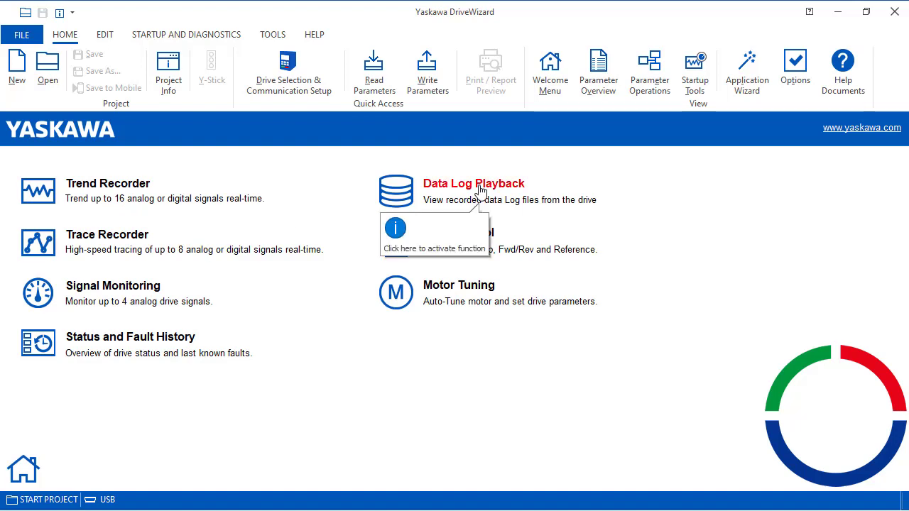
left_click(126, 190)
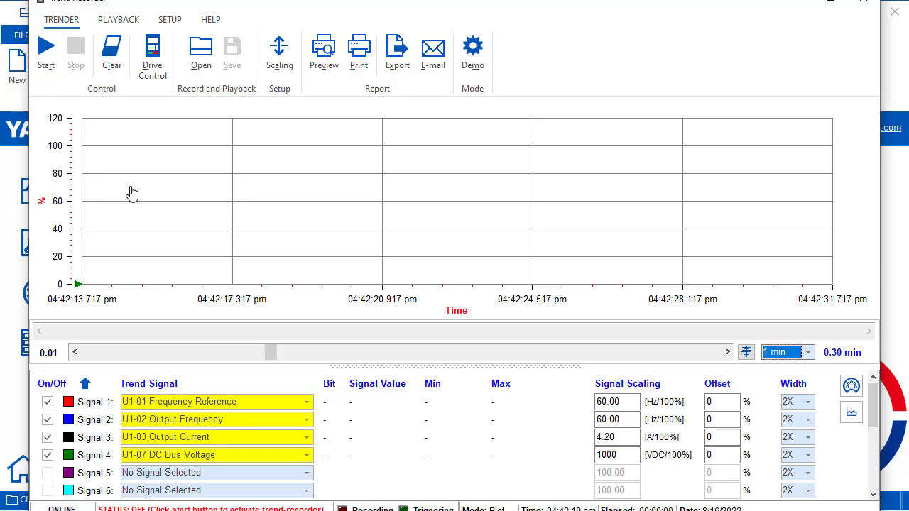
left_click(47, 48)
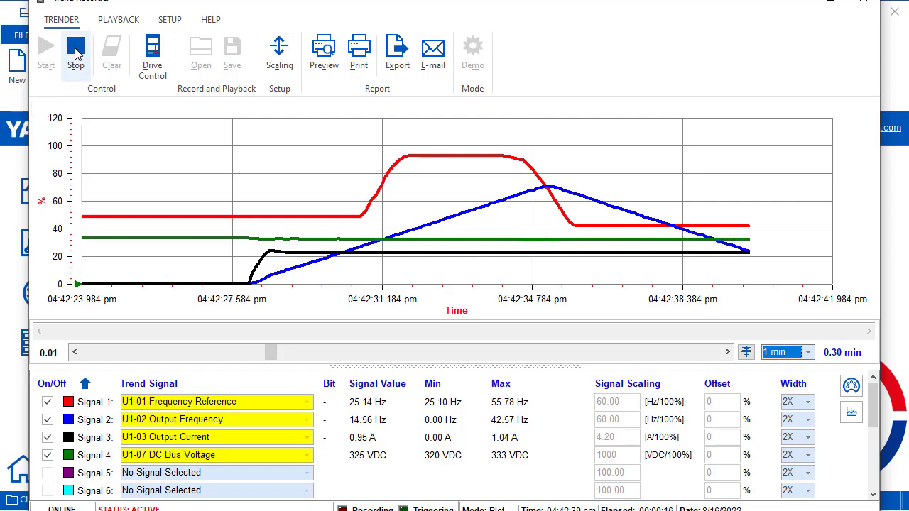
left_click(76, 52)
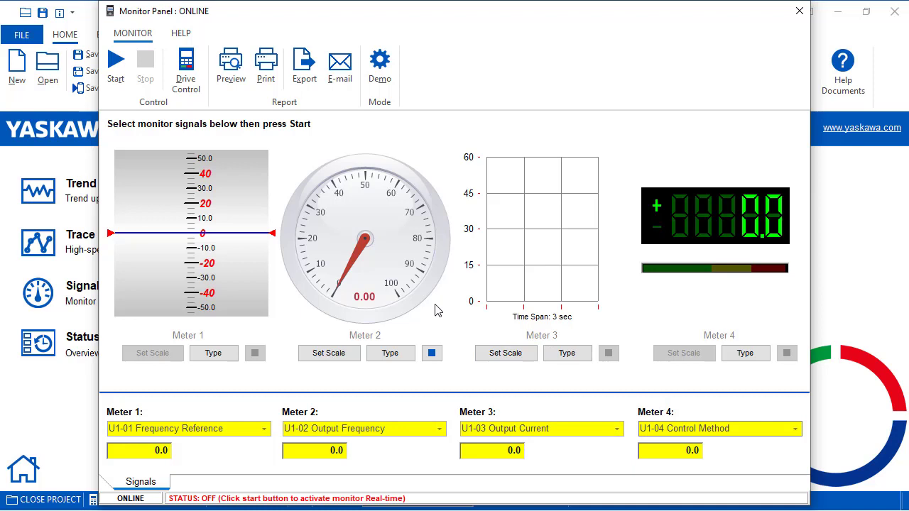
Run live readings on the Monitor Panel's four meters, then close the panel.
left_click(116, 70)
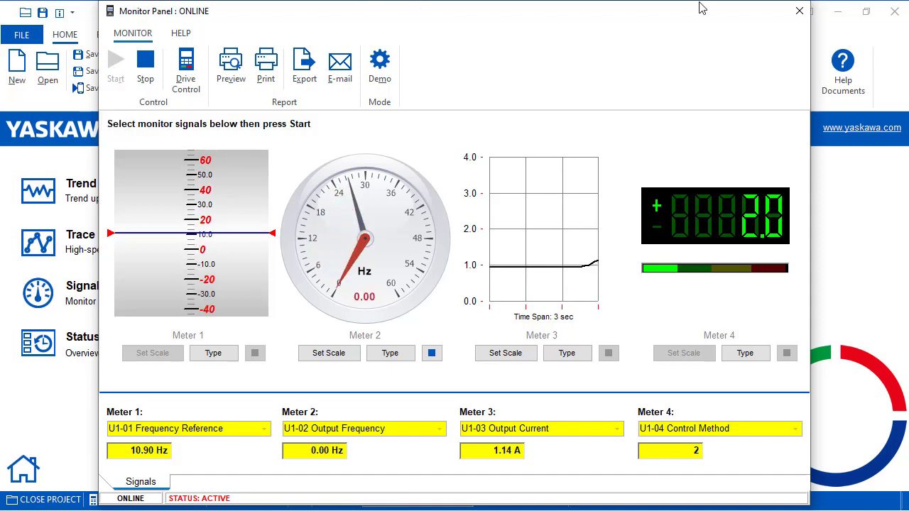
left_click(799, 10)
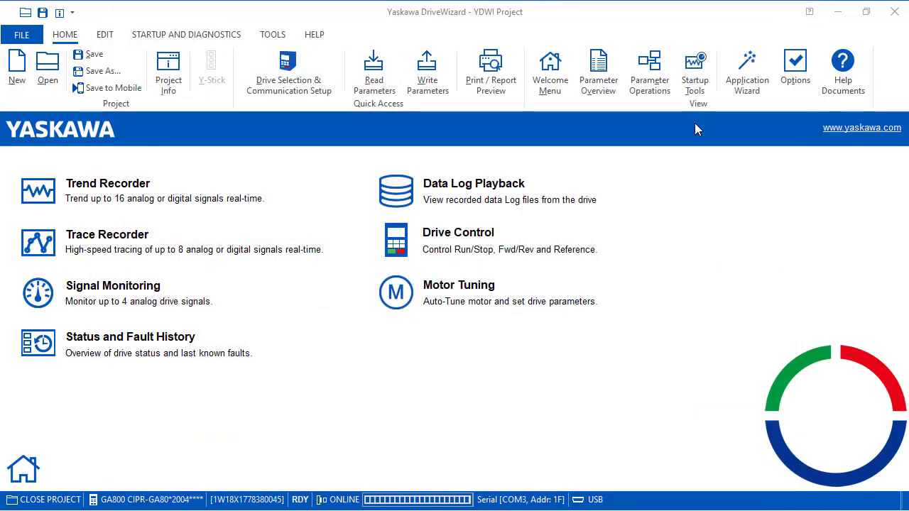
Start live status monitoring, check the Fault History and Fault Trace tabs, then close the status panel.
left_click(169, 342)
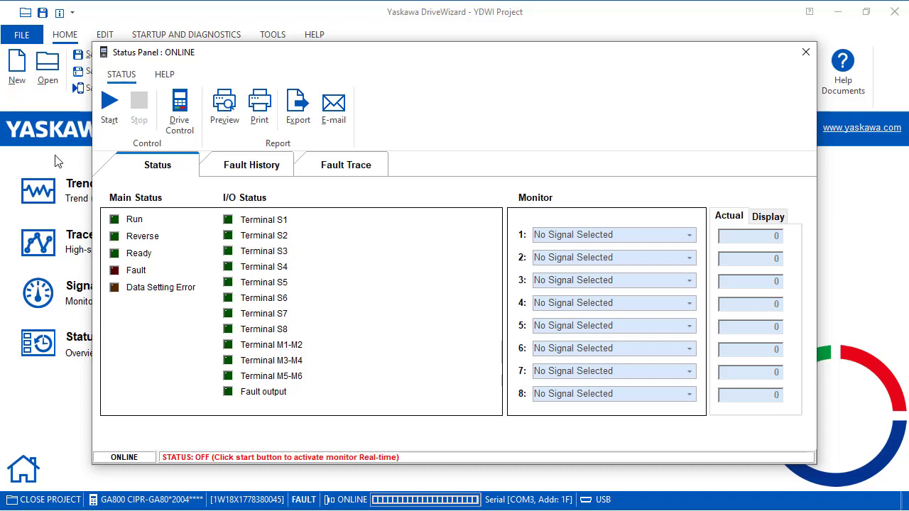
left_click(110, 114)
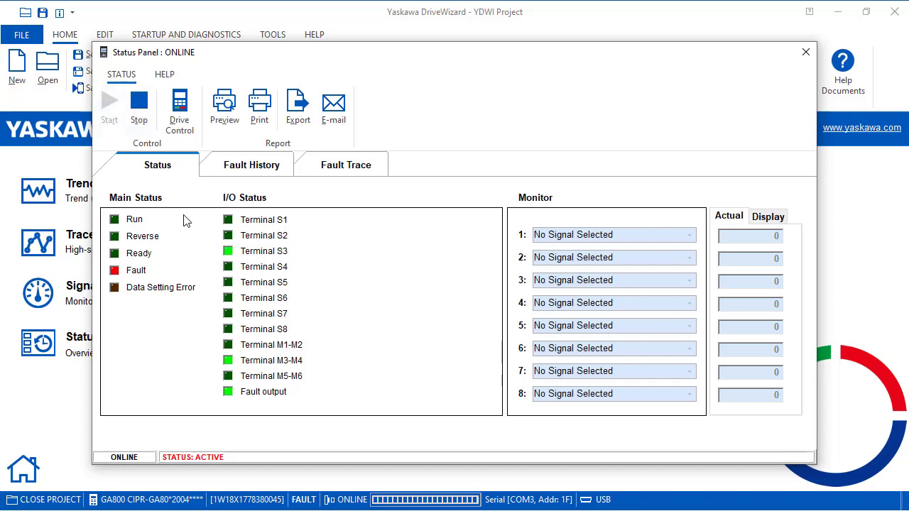
left_click(263, 169)
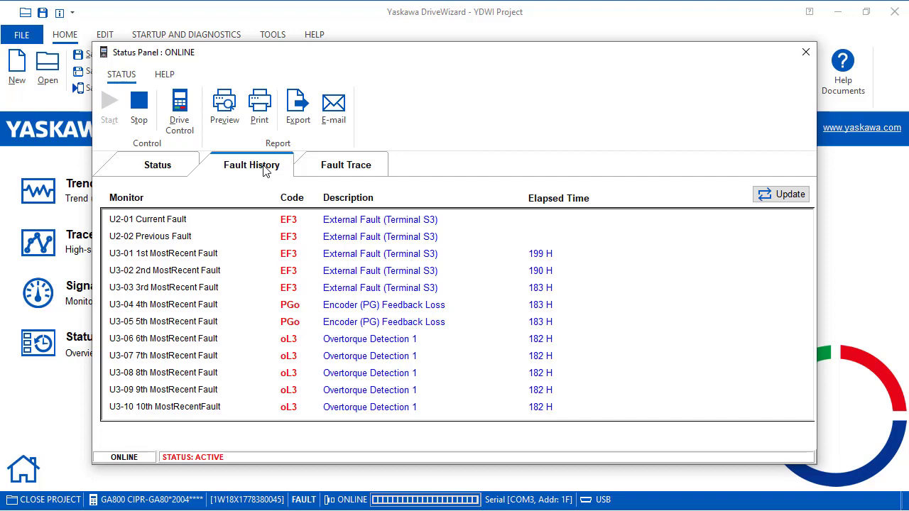
left_click(338, 167)
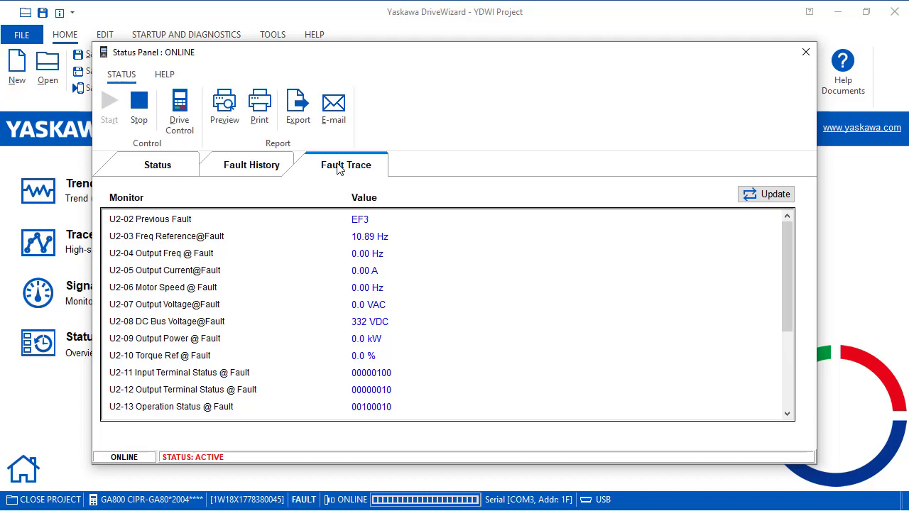
left_click(808, 54)
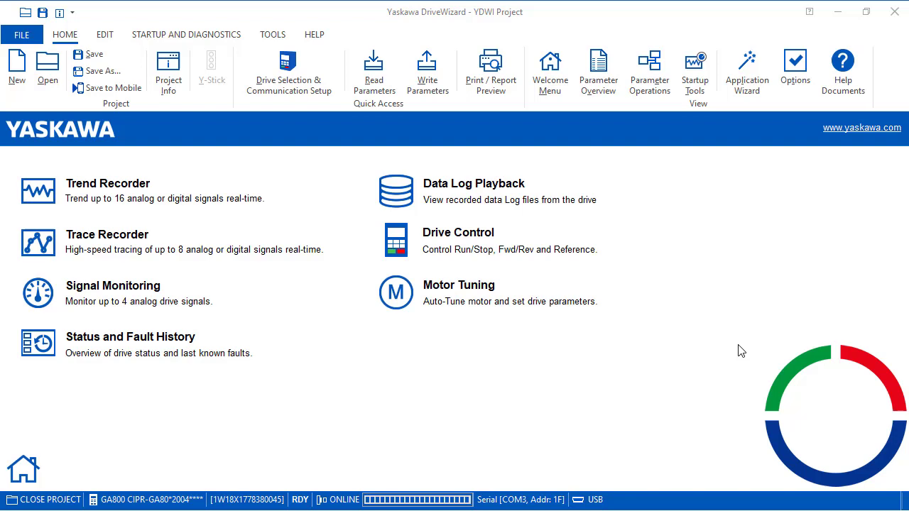
left_click(558, 84)
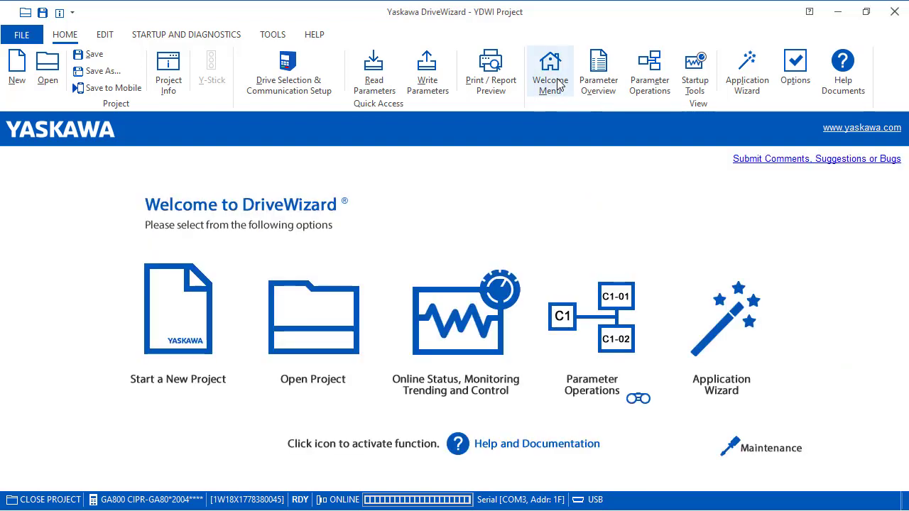
left_click(611, 334)
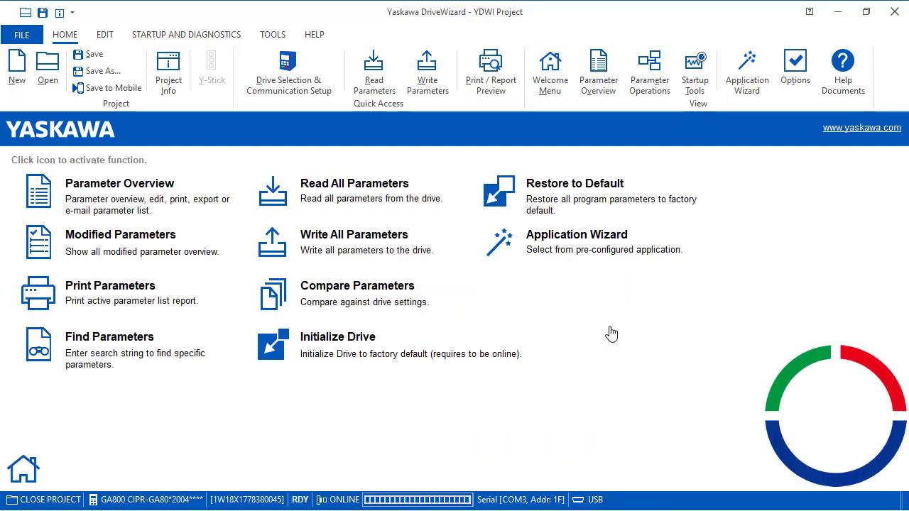
left_click(168, 192)
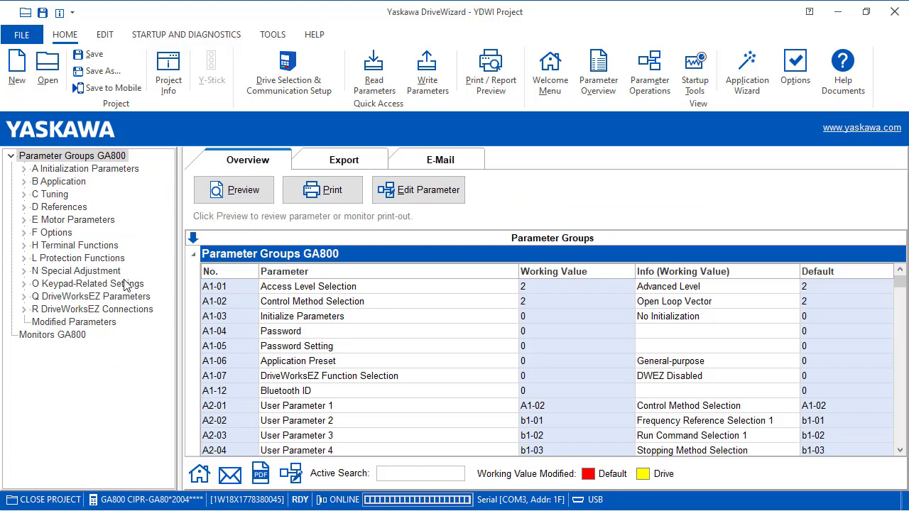
left_click(99, 326)
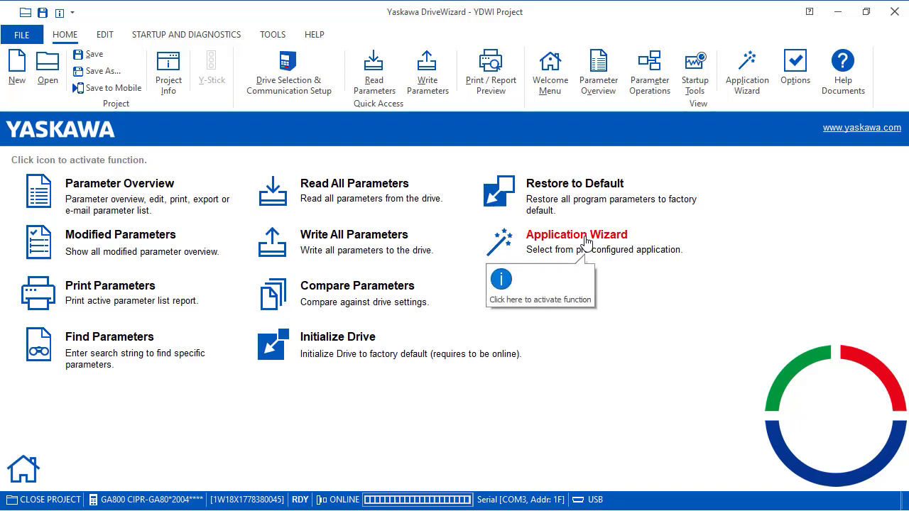
left_click(551, 87)
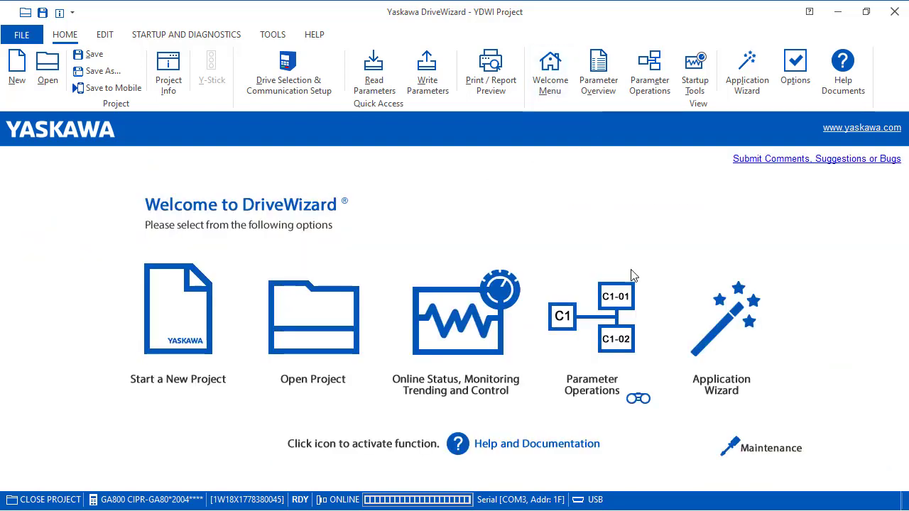
left_click(638, 400)
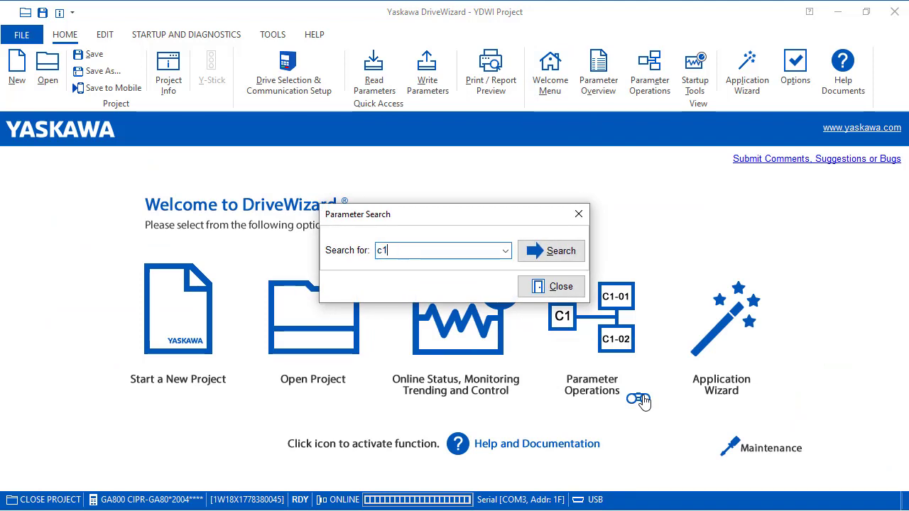
type("c1-10")
key("BackSpace")
key("BackSpace")
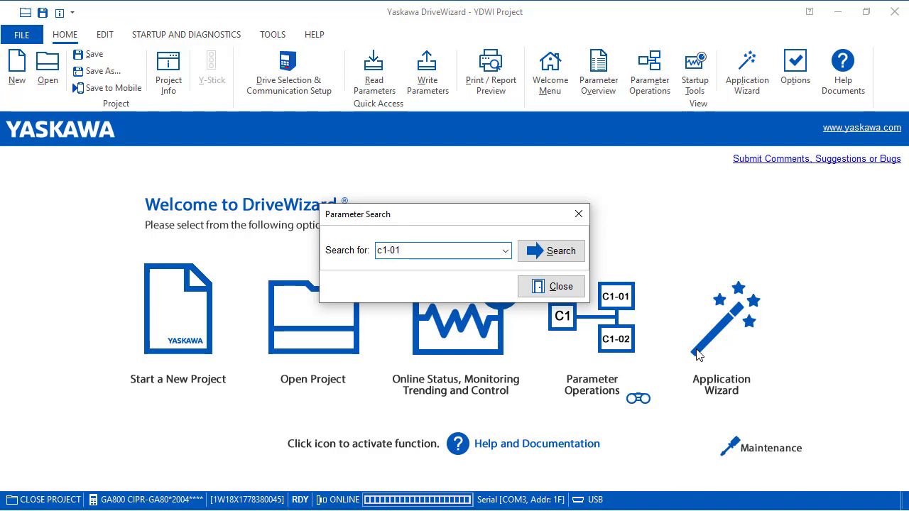
left_click(570, 258)
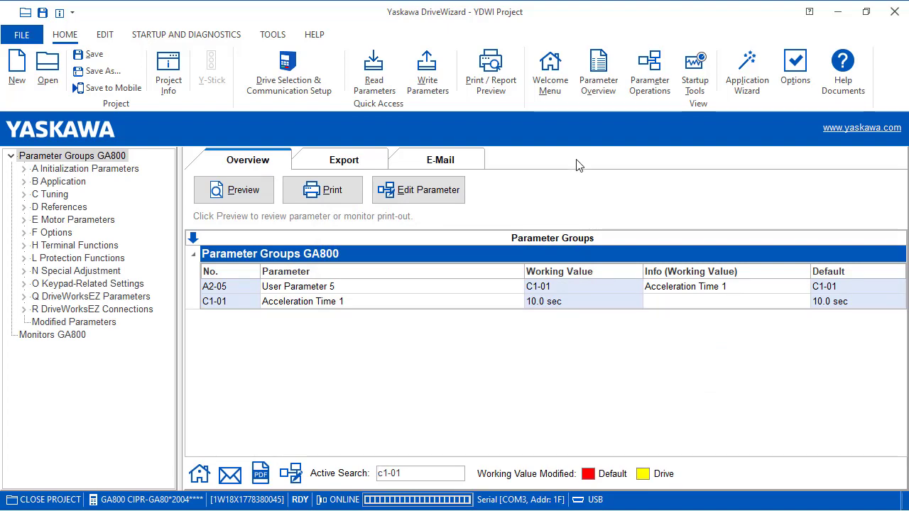
left_click(550, 75)
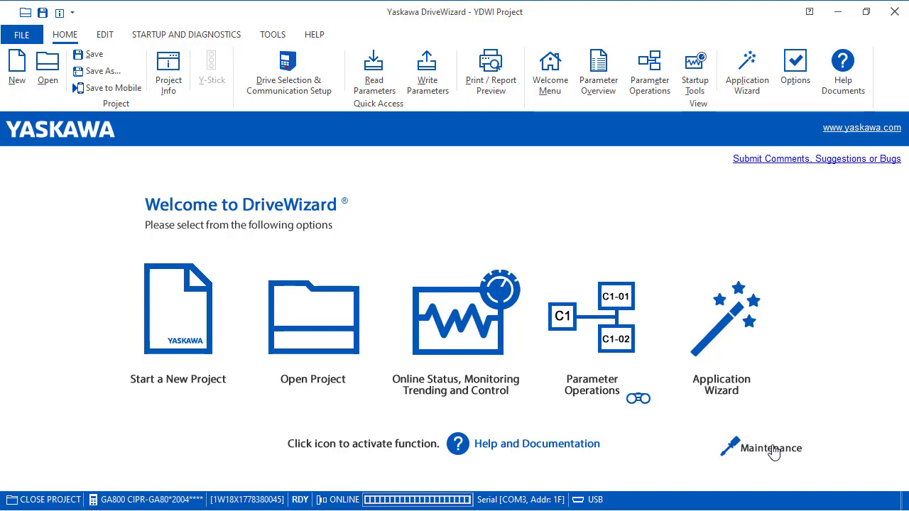
Launch the Flash Write Tool for GA/FP Series drives from Maintenance, then close it.
left_click(775, 450)
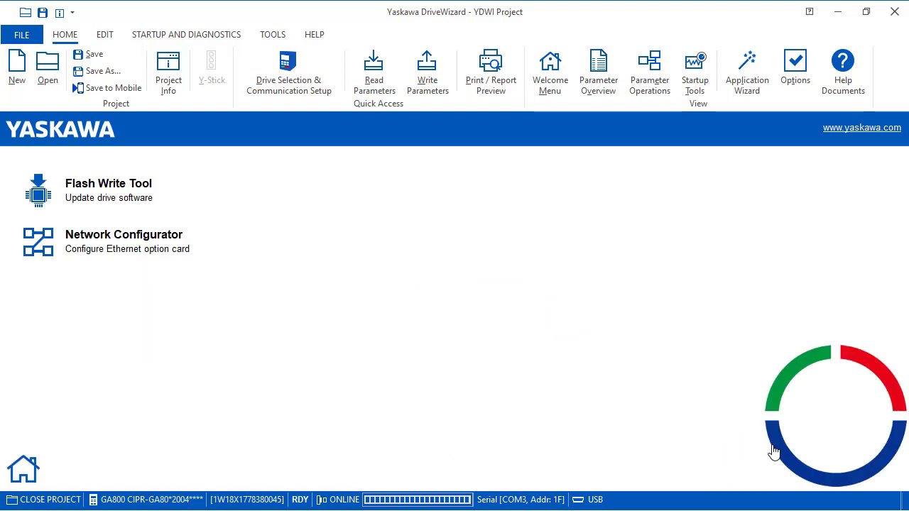
left_click(130, 192)
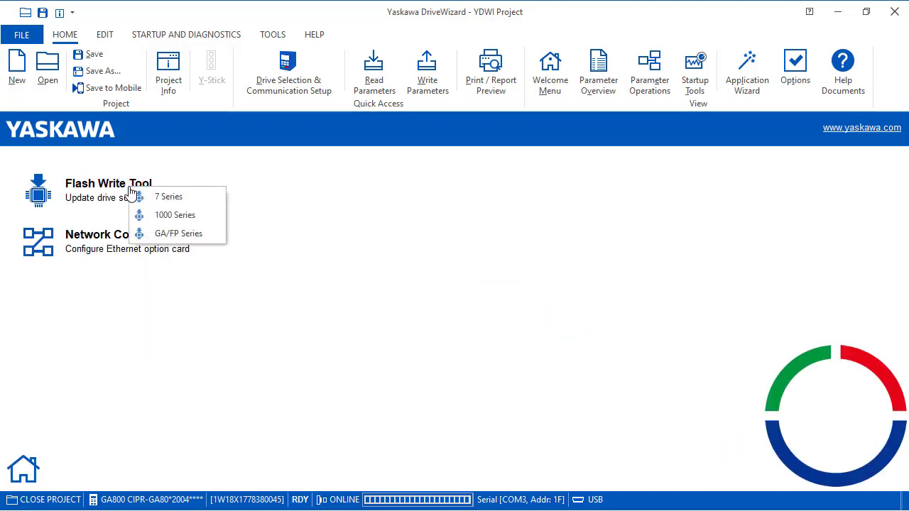
left_click(176, 229)
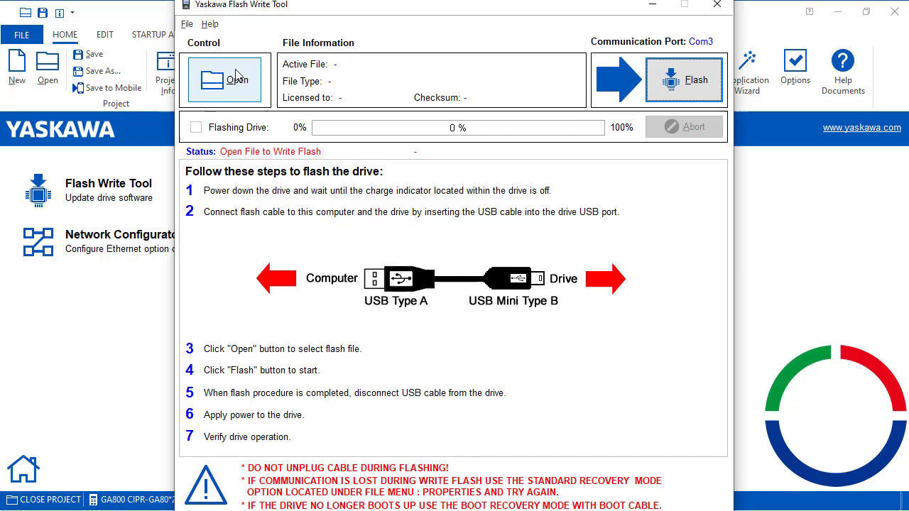
left_click(716, 7)
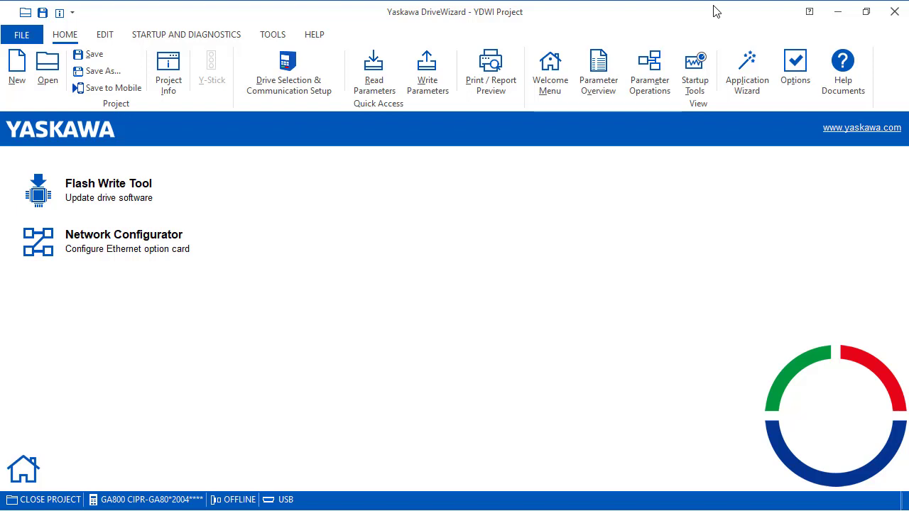
left_click(165, 241)
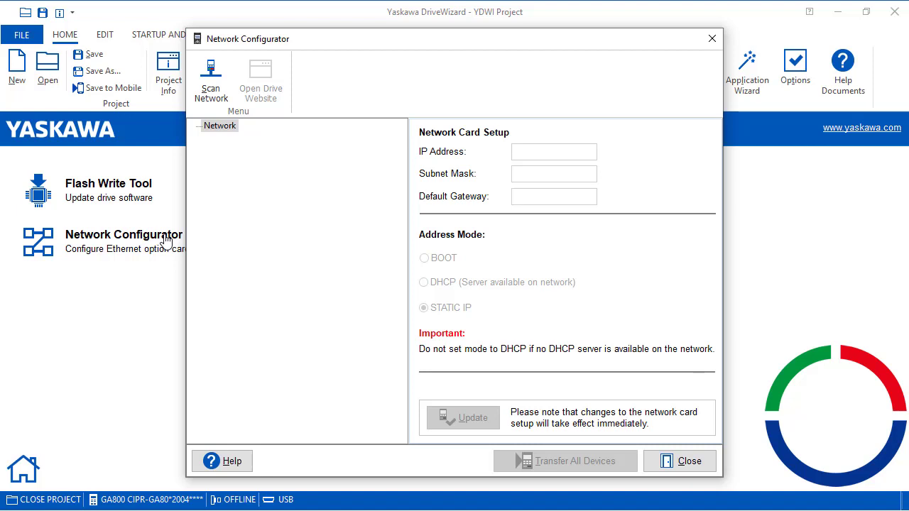
left_click(674, 464)
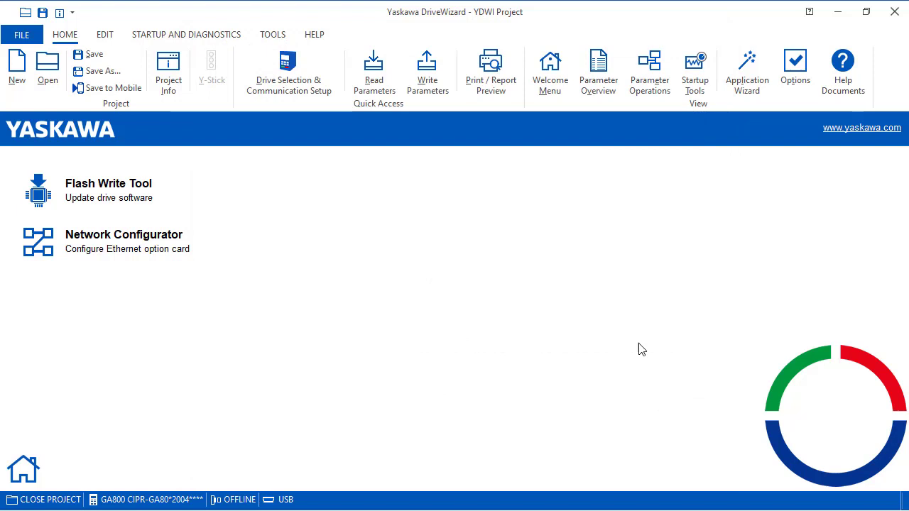
Return to the welcome page and open Program Help from Help and Documentation.
left_click(549, 78)
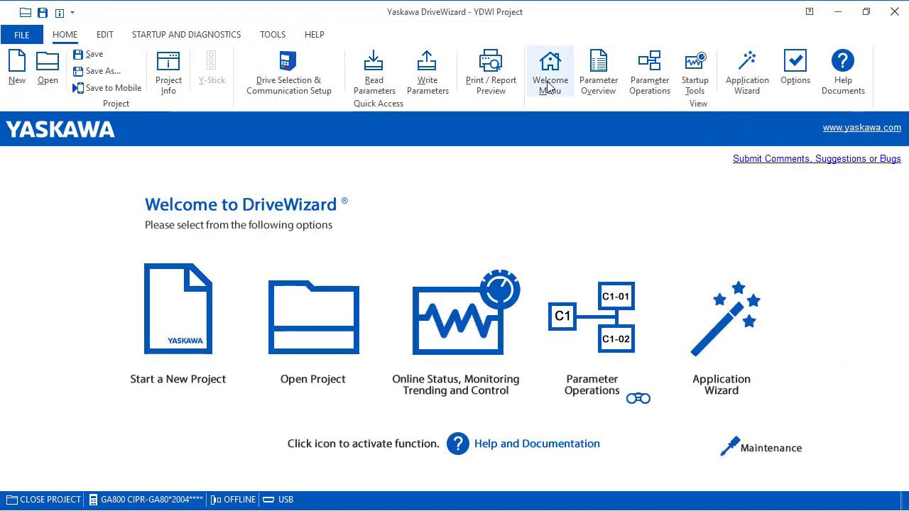
left_click(547, 449)
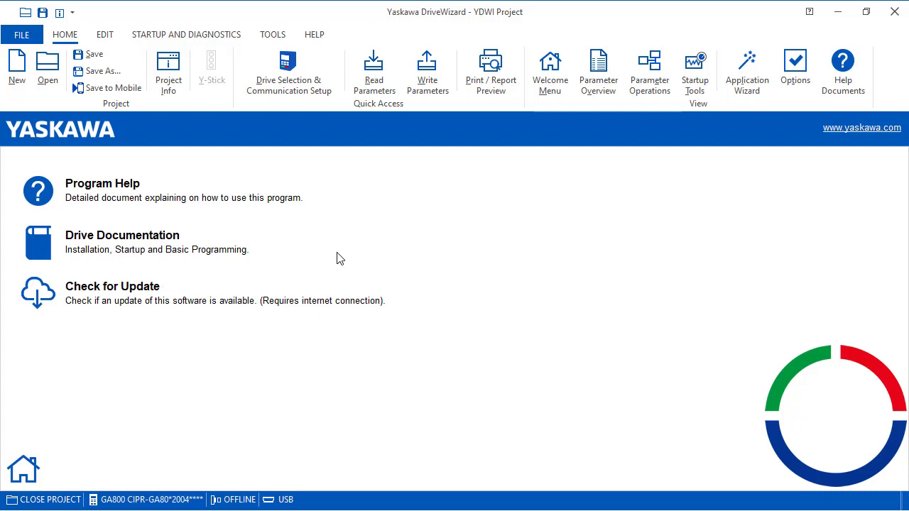
left_click(102, 191)
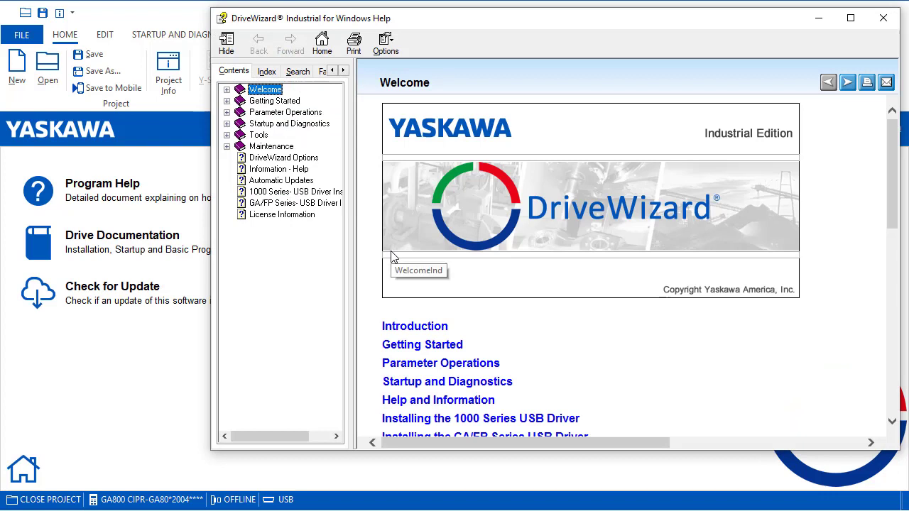
Expand the Getting Started, Parameter Operations, Startup and Diagnostics, and Tools help topics.
left_click(227, 101)
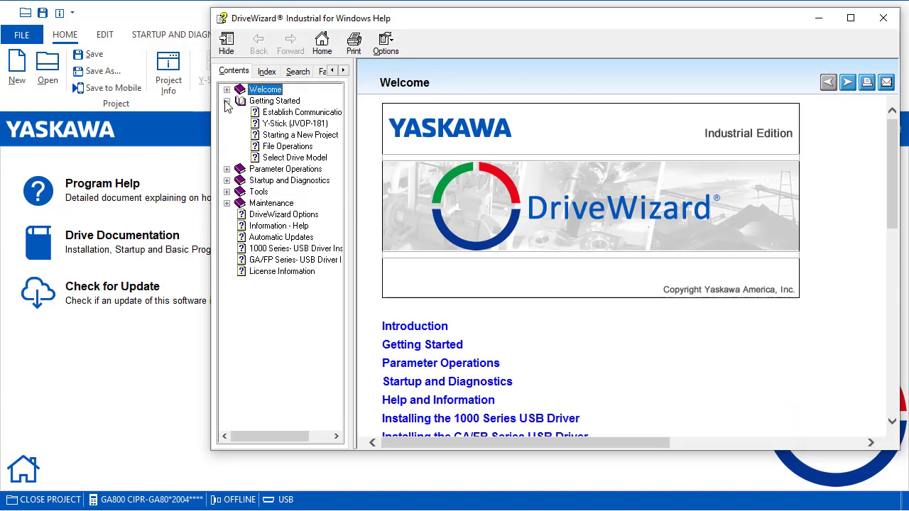
left_click(227, 170)
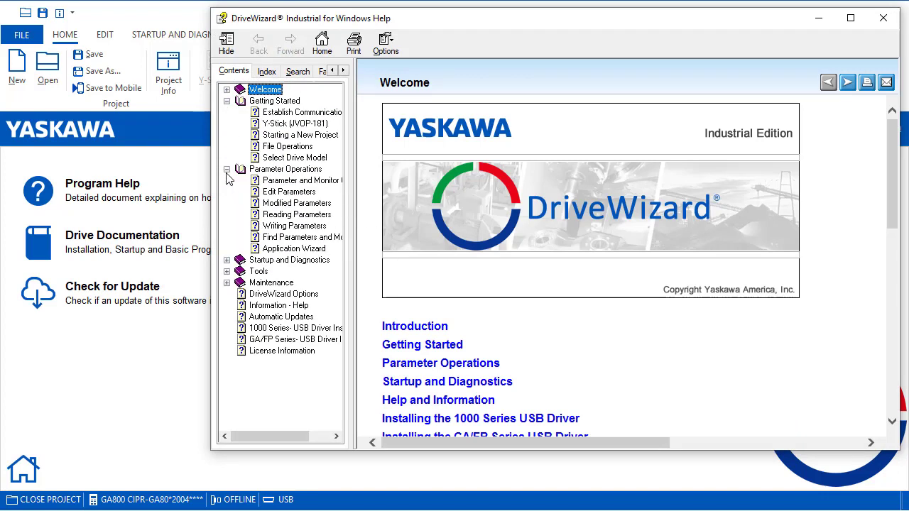
left_click(227, 260)
left_click(226, 352)
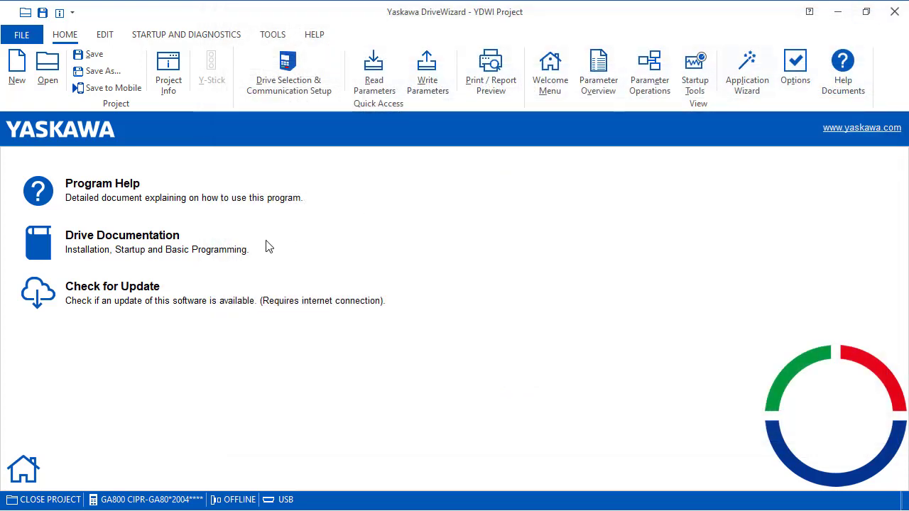
left_click(140, 236)
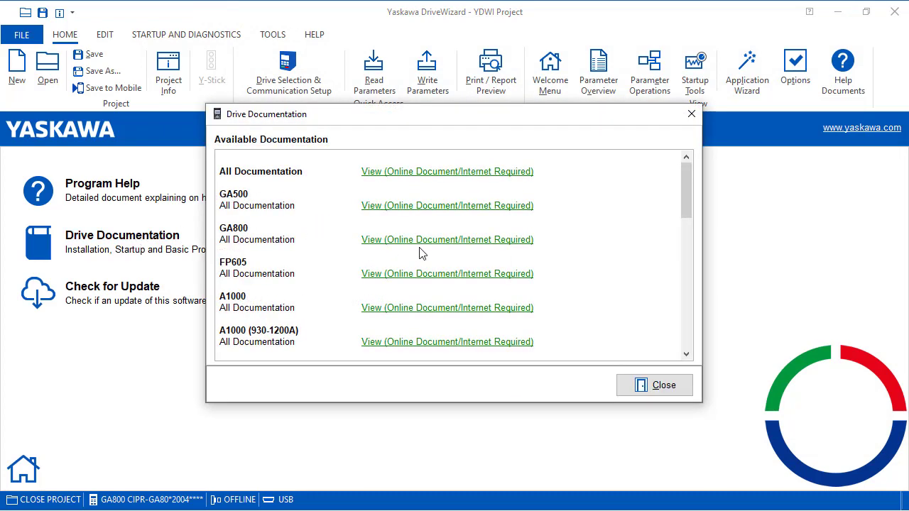
left_click(627, 394)
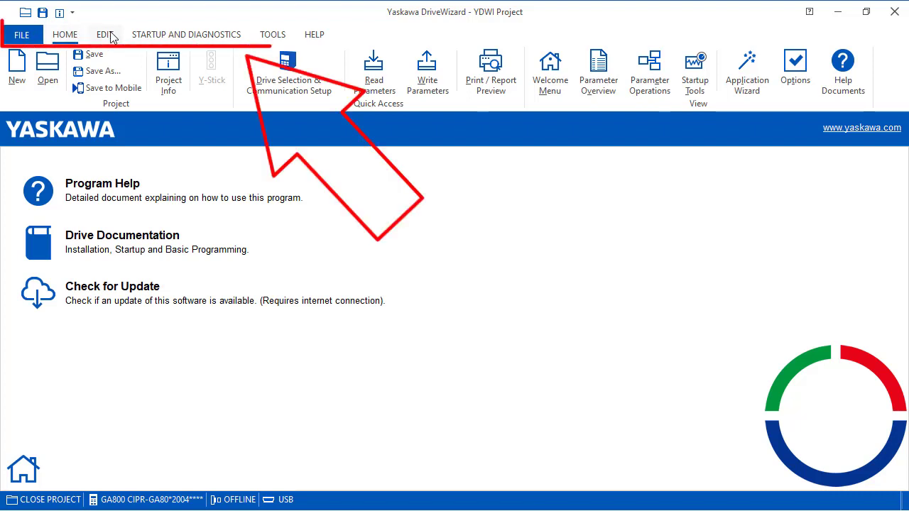
Close the project, check the empty Recent Projects list, and go back to the welcome screen.
left_click(550, 71)
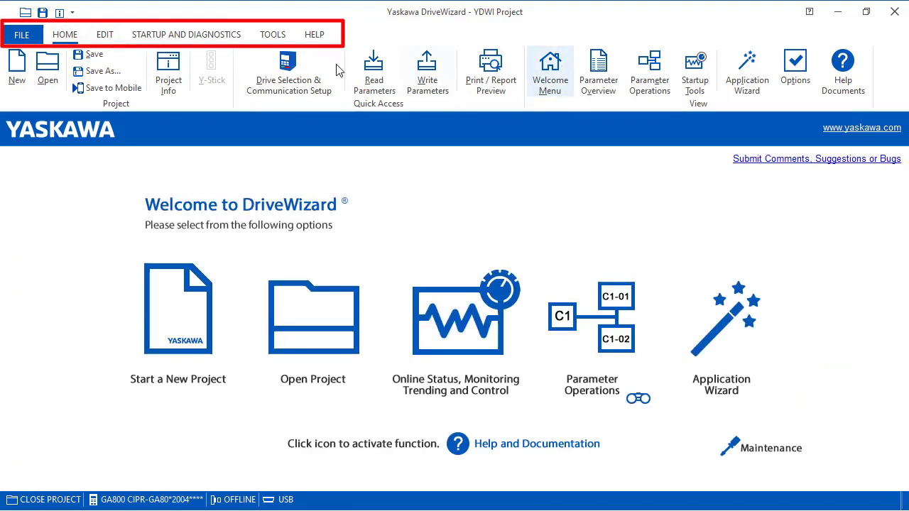
left_click(29, 37)
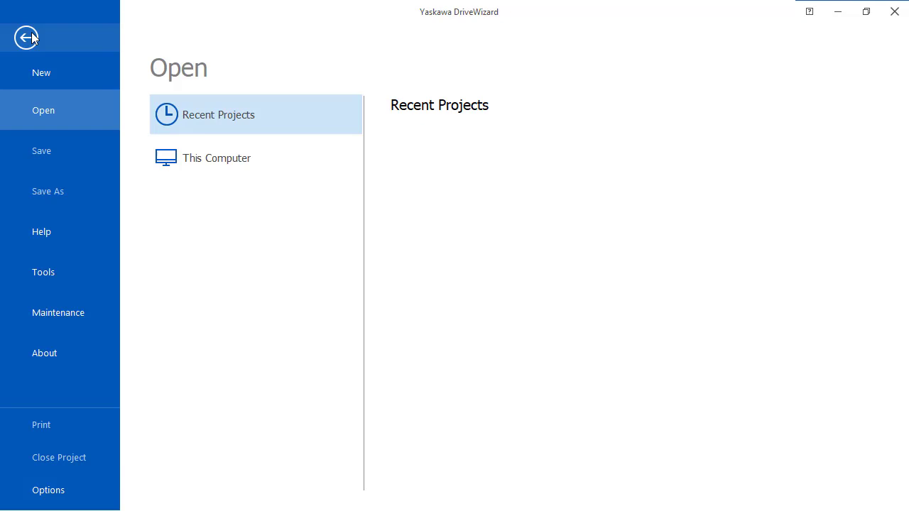
left_click(32, 37)
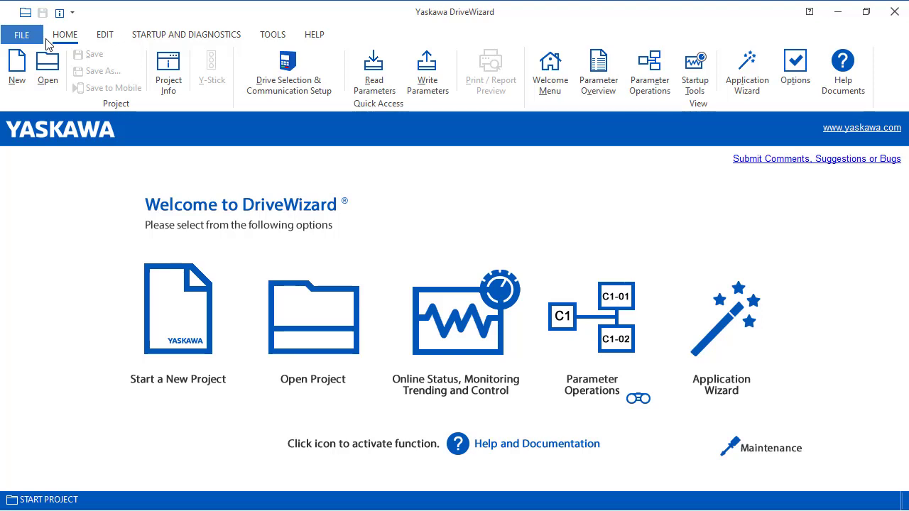
Open and close Find Parameters on the EDIT tab, then browse the Startup and Diagnostics and Tools tabs.
left_click(105, 36)
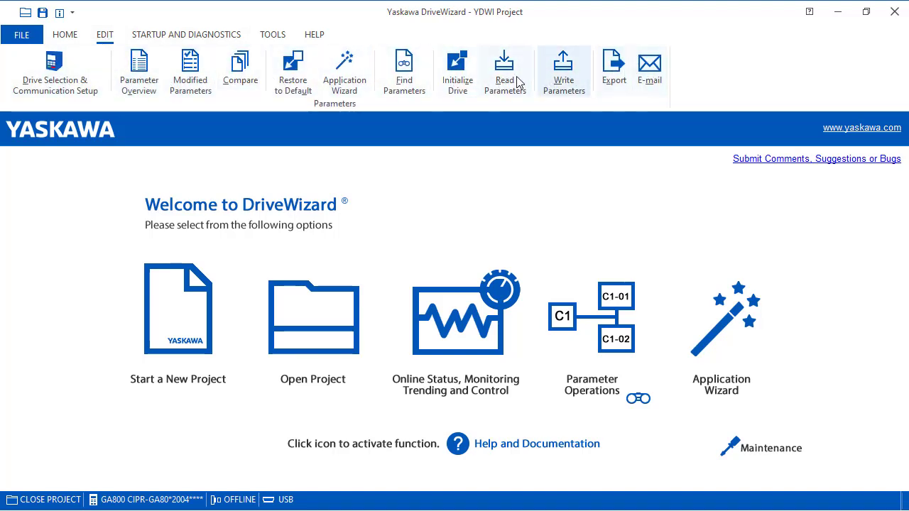
left_click(405, 78)
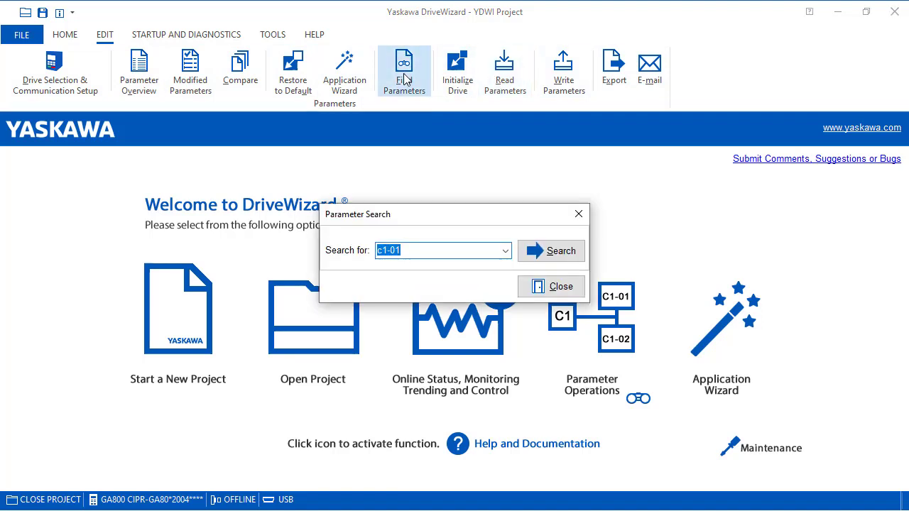
left_click(579, 214)
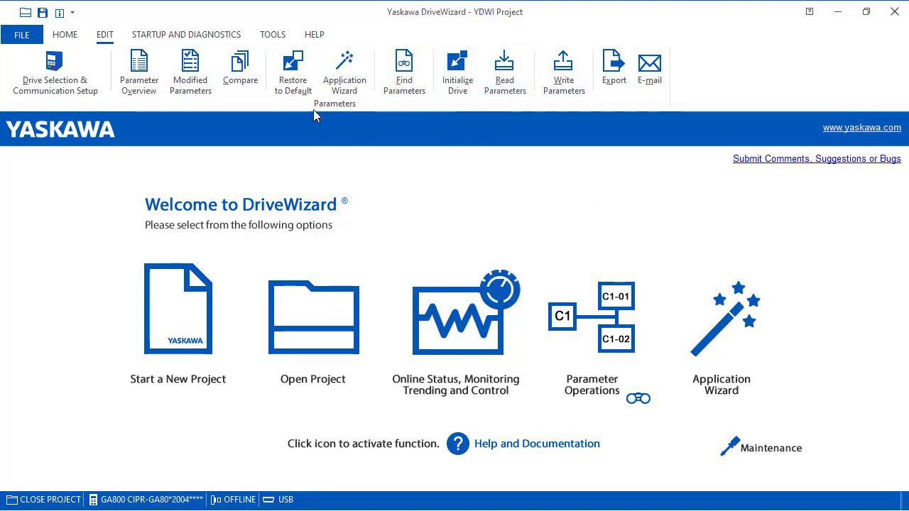
left_click(193, 34)
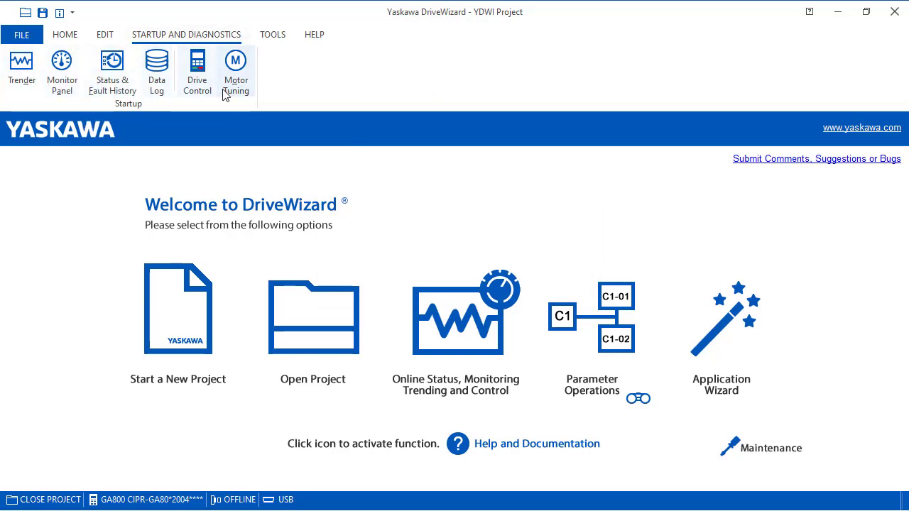
left_click(289, 36)
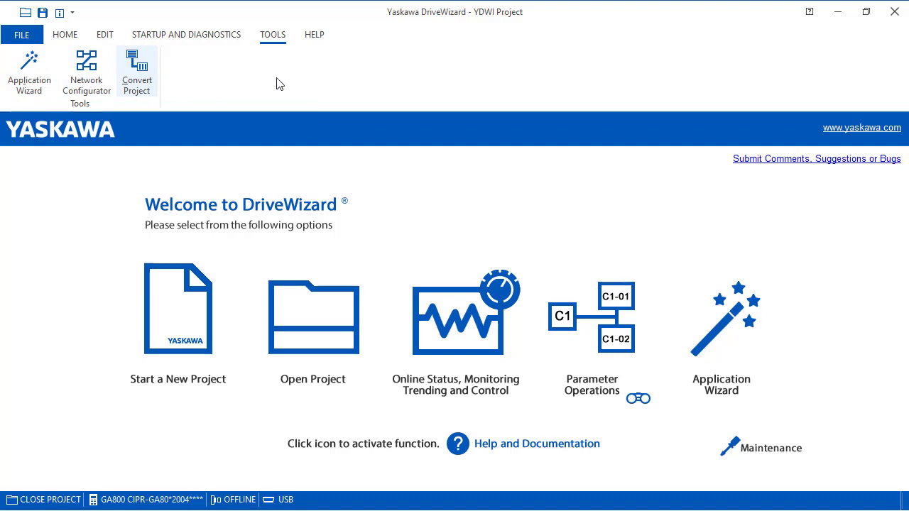
On the HELP tab, close the help window and view the version 0.9.0.5 About box.
left_click(313, 37)
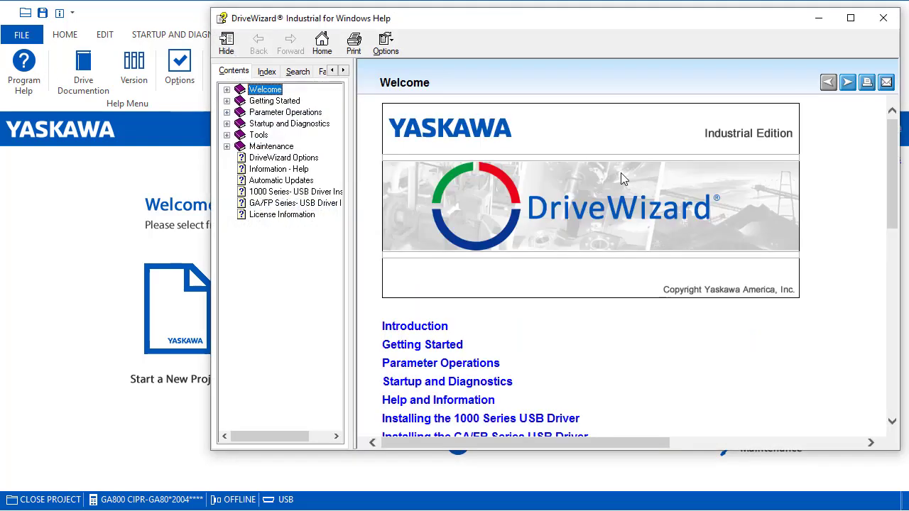
left_click(883, 19)
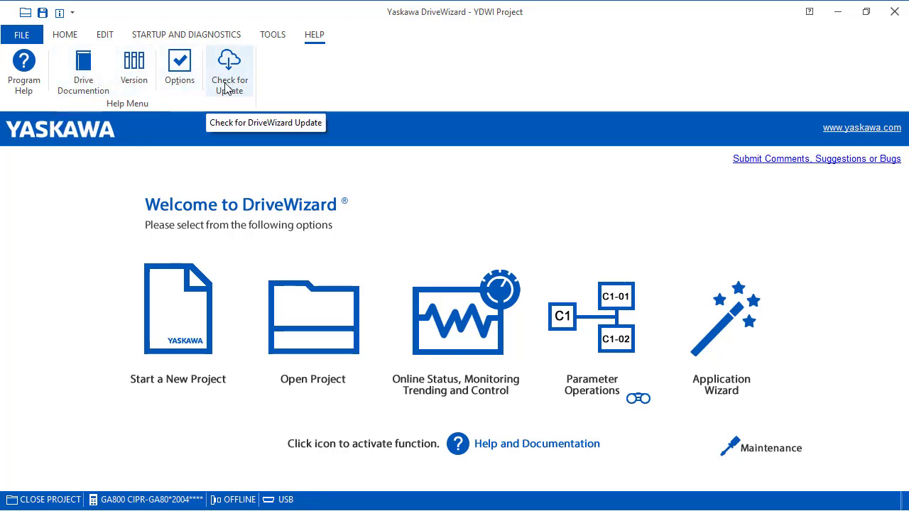
left_click(130, 84)
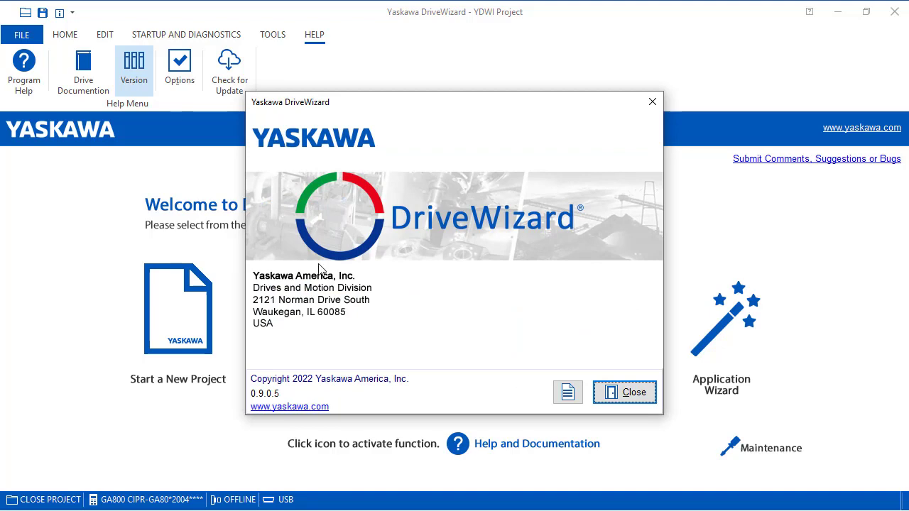
left_click(653, 103)
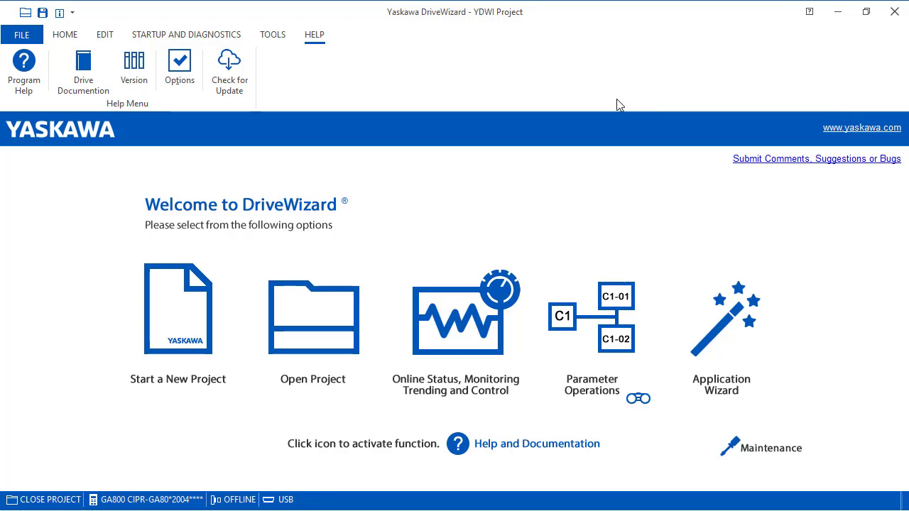
In Options, uncheck 'Read all parameters from the drive after going online', then view the Data tab.
left_click(187, 78)
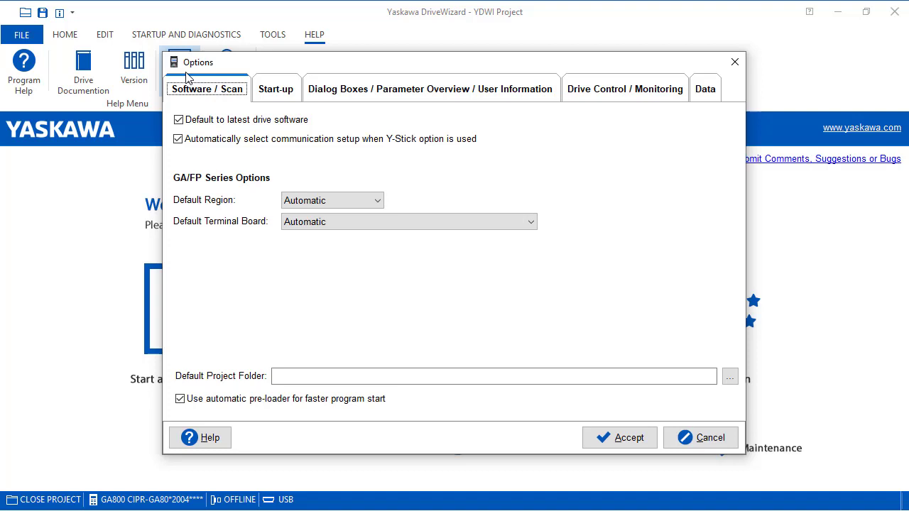
left_click(278, 100)
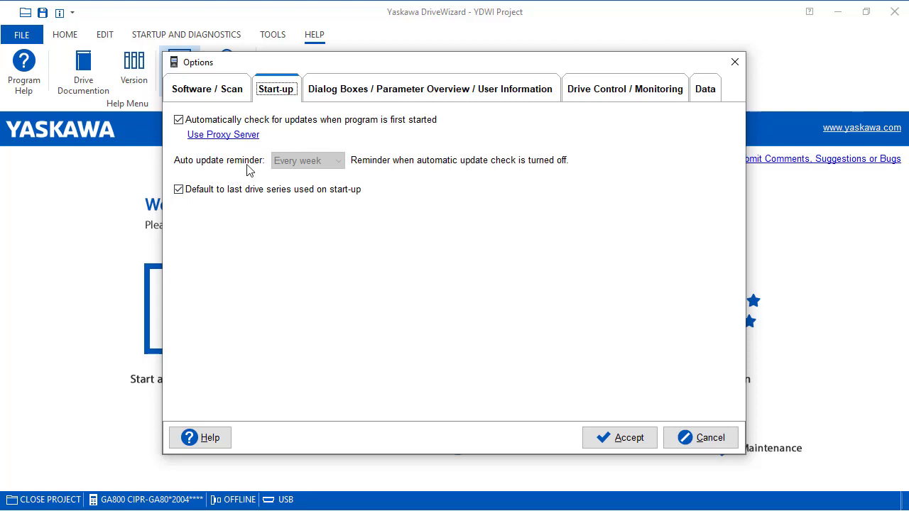
left_click(420, 90)
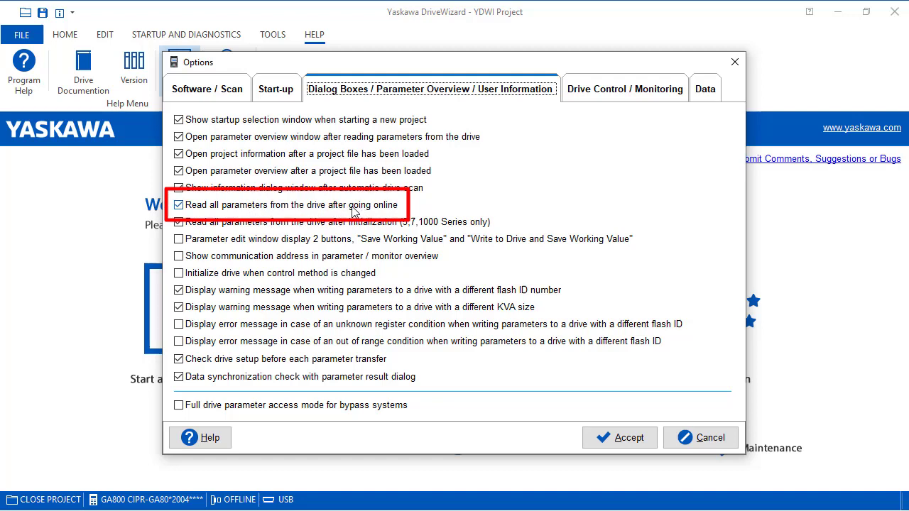
left_click(179, 206)
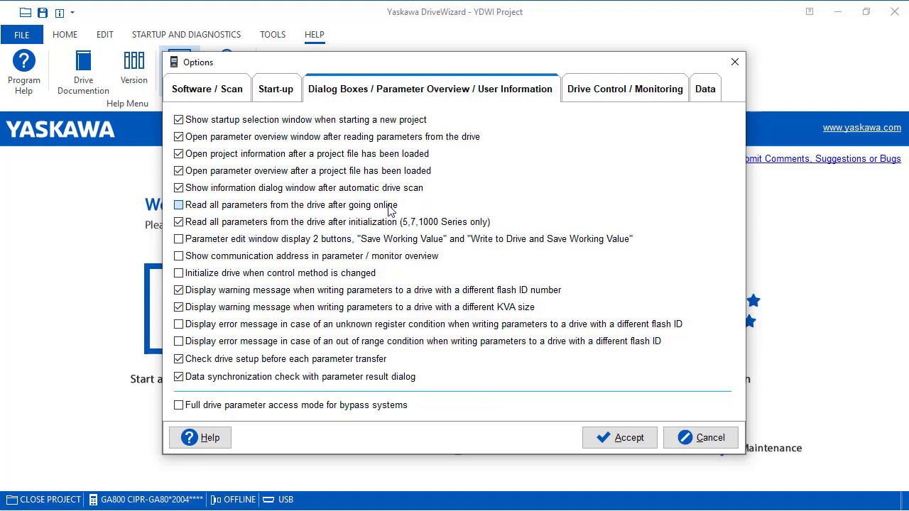
left_click(705, 91)
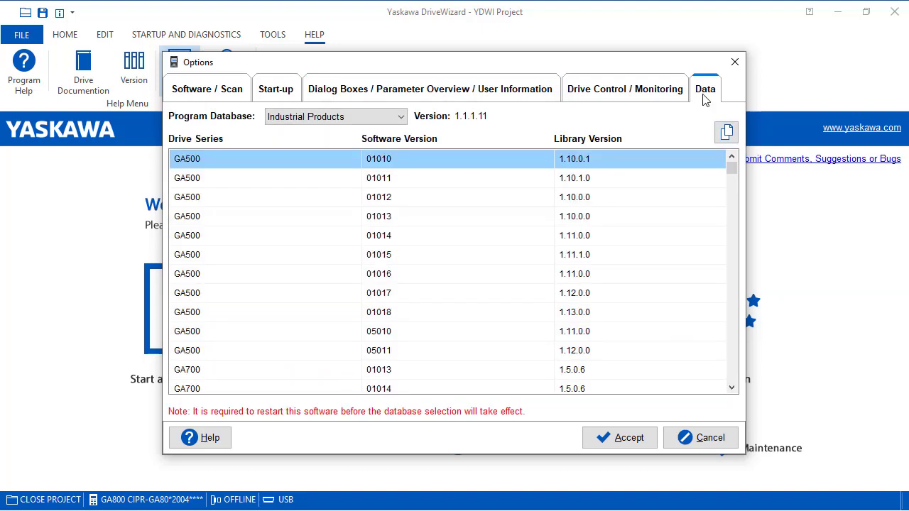